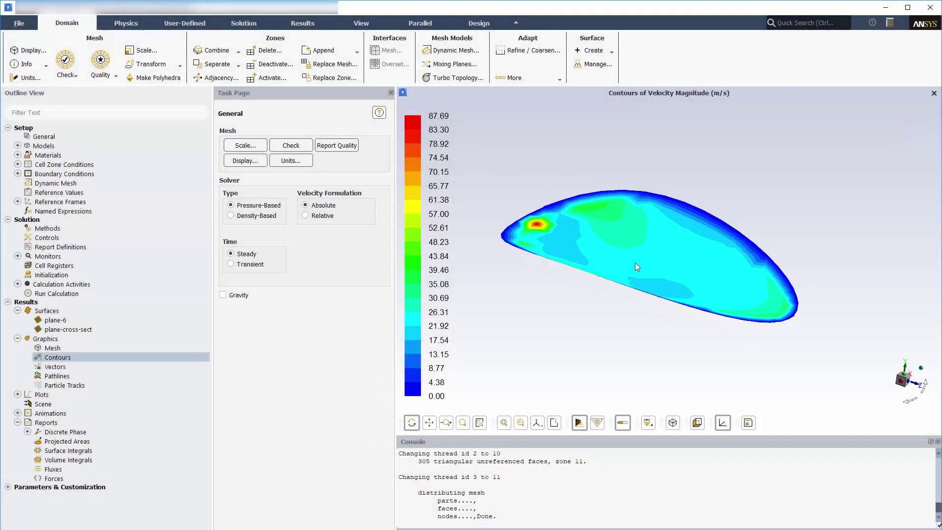
Rotate the velocity contour plane to a face-on view.
{"action": "left_click_drag", "start_coordinate": [635, 264], "coordinate": [466, 283]}
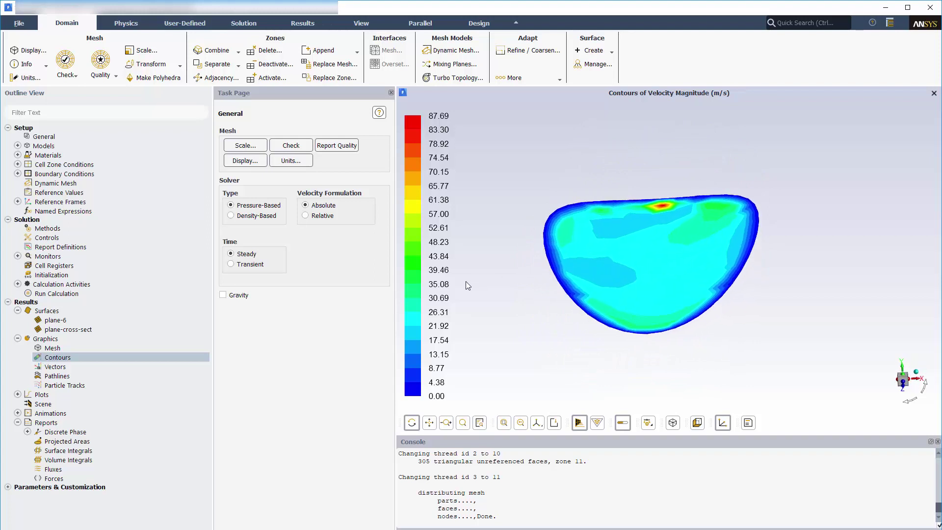
{"action": "left_click_drag", "start_coordinate": [739, 272], "coordinate": [786, 351]}
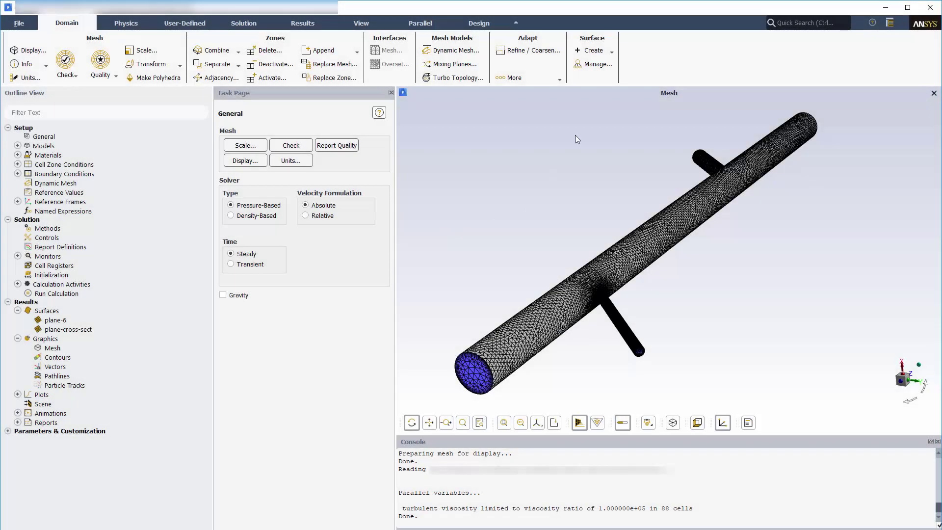
Show filled Static Temperature contours on plane-cross-sect, ranging 299.7 to 431.4 K.
{"action": "left_click", "coordinate": [610, 52]}
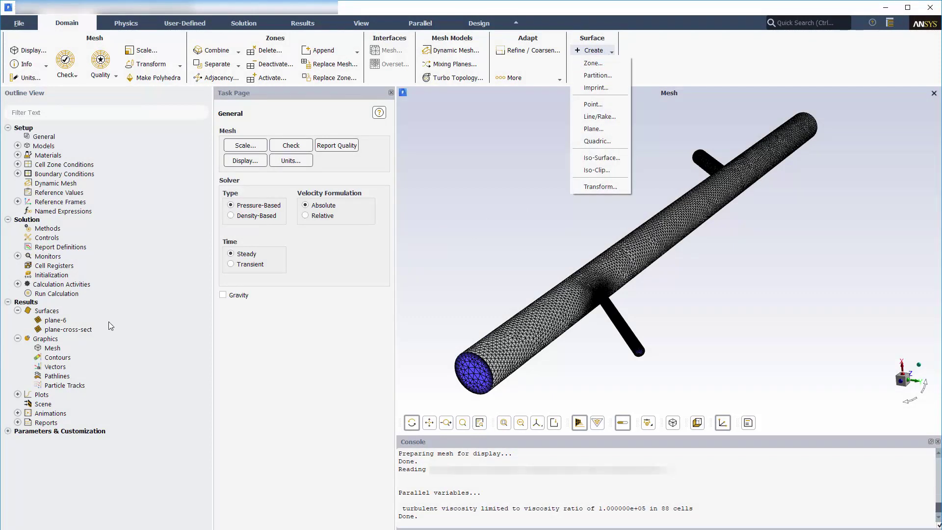
{"action": "right_click", "coordinate": [61, 358]}
{"action": "left_click", "coordinate": [76, 366]}
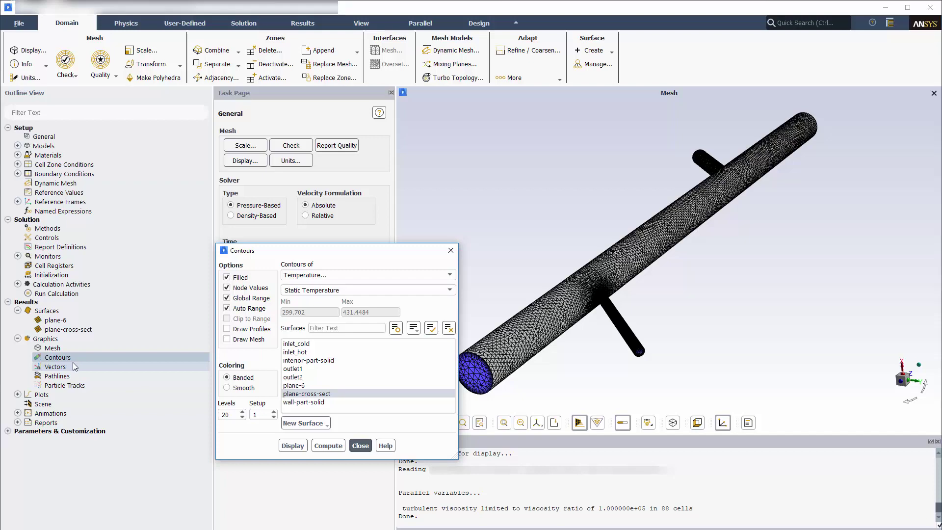
{"action": "left_click", "coordinate": [301, 446]}
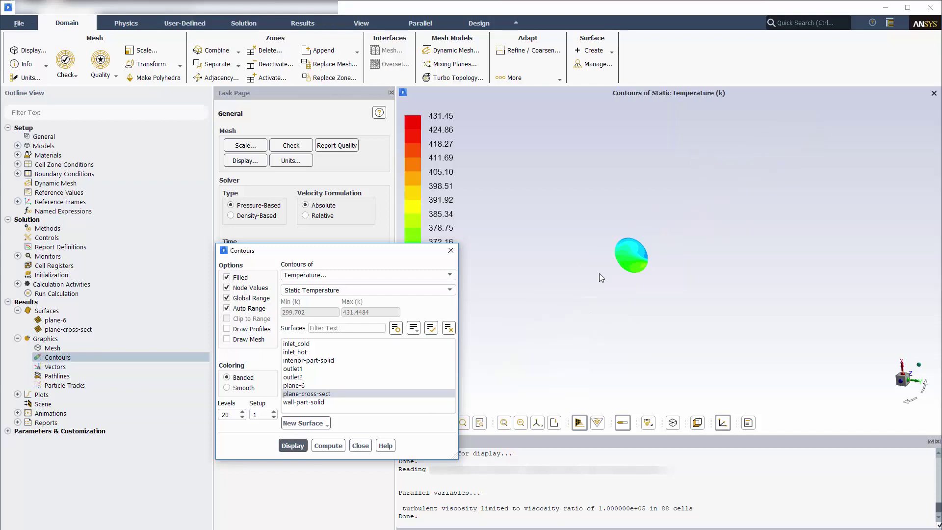
{"action": "scroll", "coordinate": [634, 256], "scroll_direction": "up", "scroll_amount": 10}
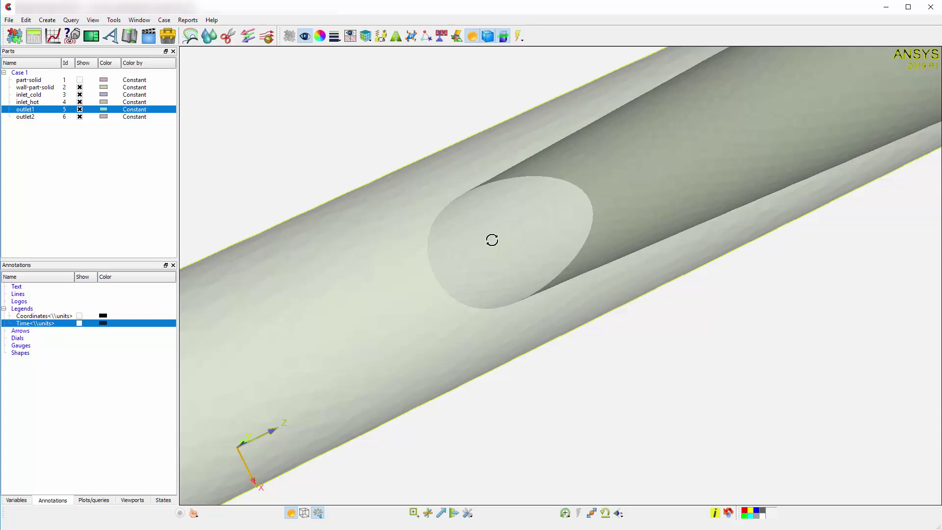
{"action": "left_click_drag", "start_coordinate": [492, 240], "coordinate": [503, 271]}
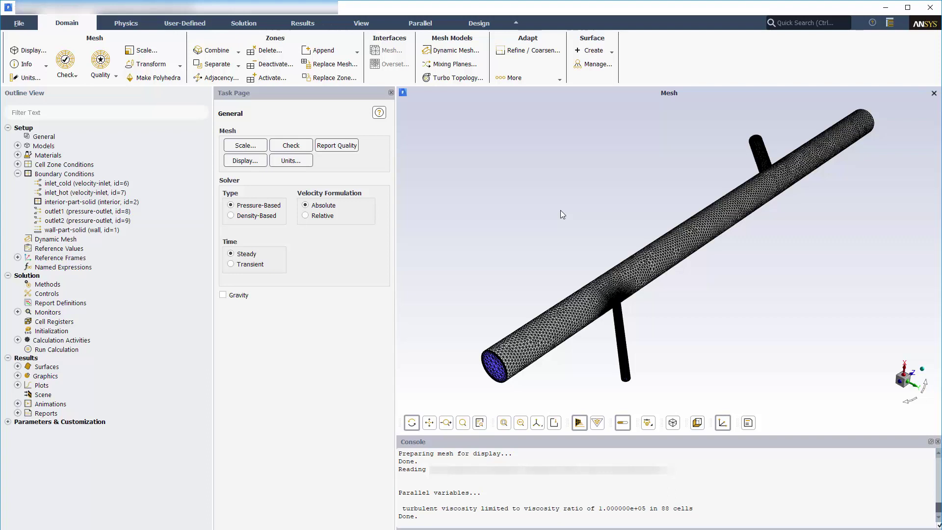
Write the case and data as STL.cas, overwriting the existing files.
{"action": "left_click", "coordinate": [19, 23]}
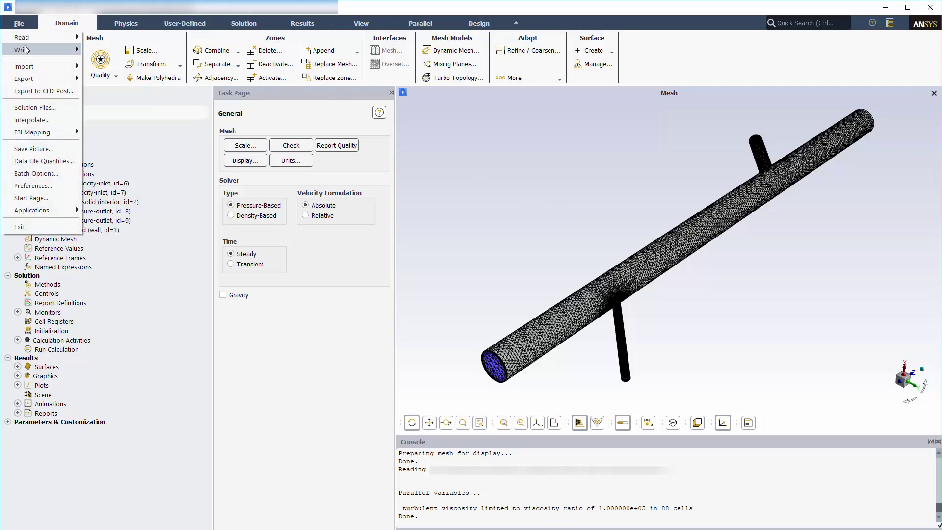
{"action": "mouse_move", "coordinate": [30, 50]}
{"action": "left_click", "coordinate": [97, 74]}
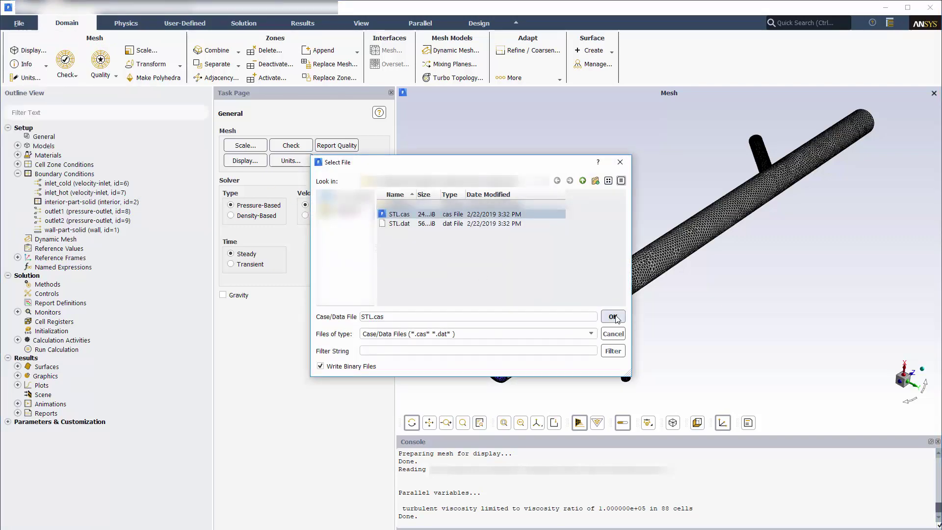
{"action": "key", "text": "Return"}
{"action": "left_click", "coordinate": [525, 311]}
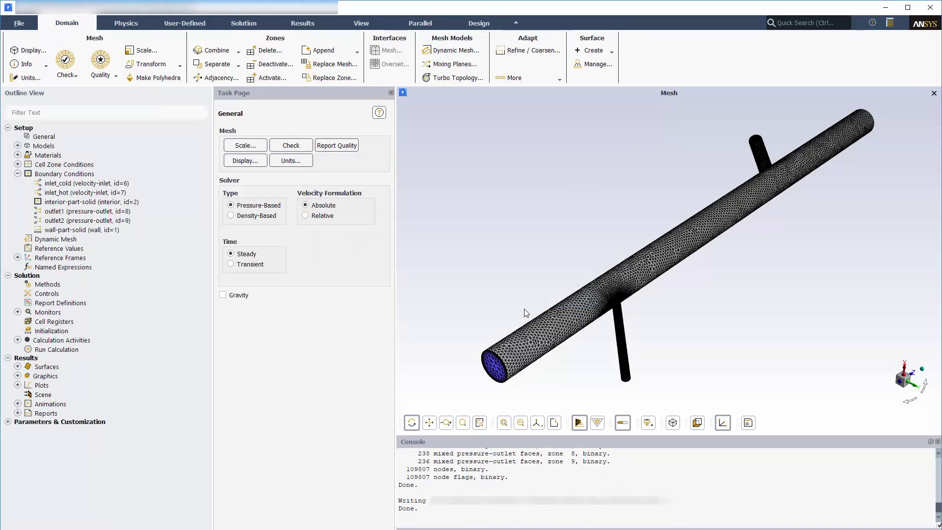
Read pipemanifold.stl into the Imprint Surface dialog, loading surface bodies 1_1, 2_1 and 3_1.
{"action": "left_click", "coordinate": [592, 50]}
{"action": "left_click", "coordinate": [594, 84]}
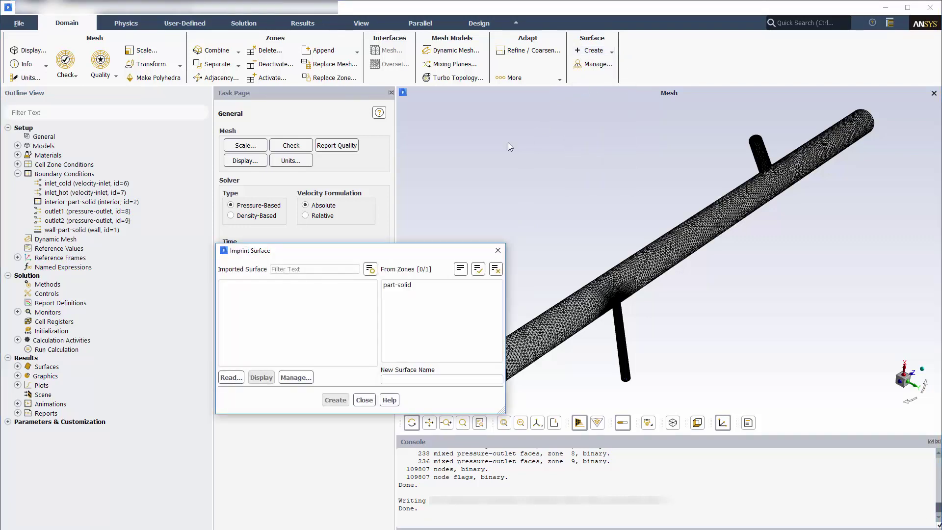
{"action": "left_click", "coordinate": [230, 377]}
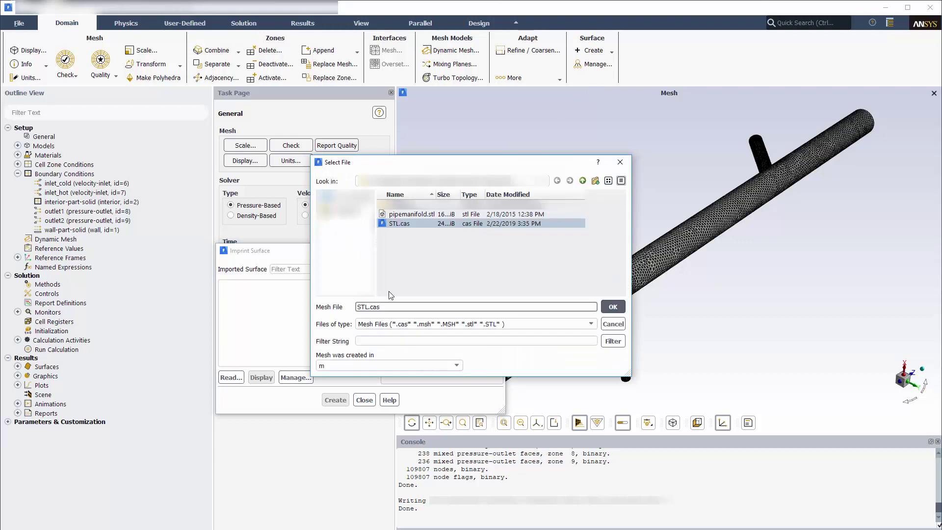
{"action": "left_click", "coordinate": [411, 214]}
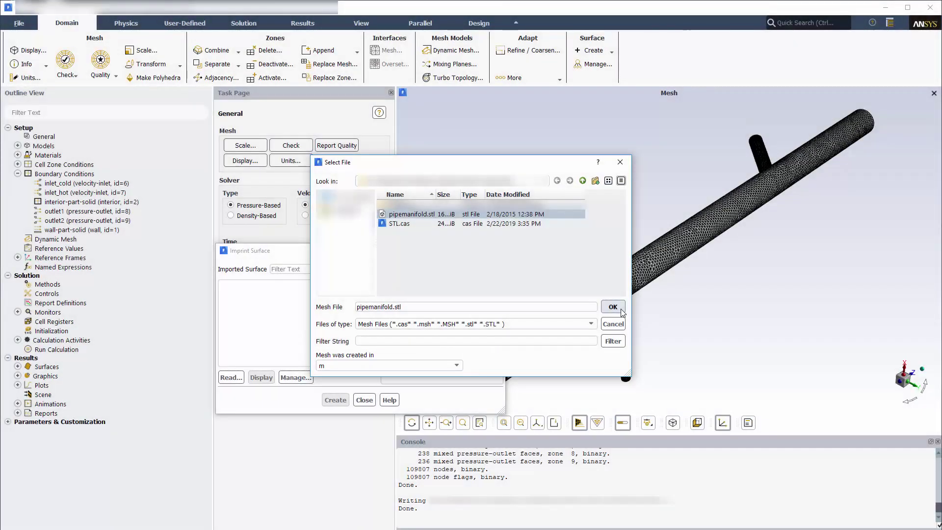
{"action": "left_click", "coordinate": [613, 307]}
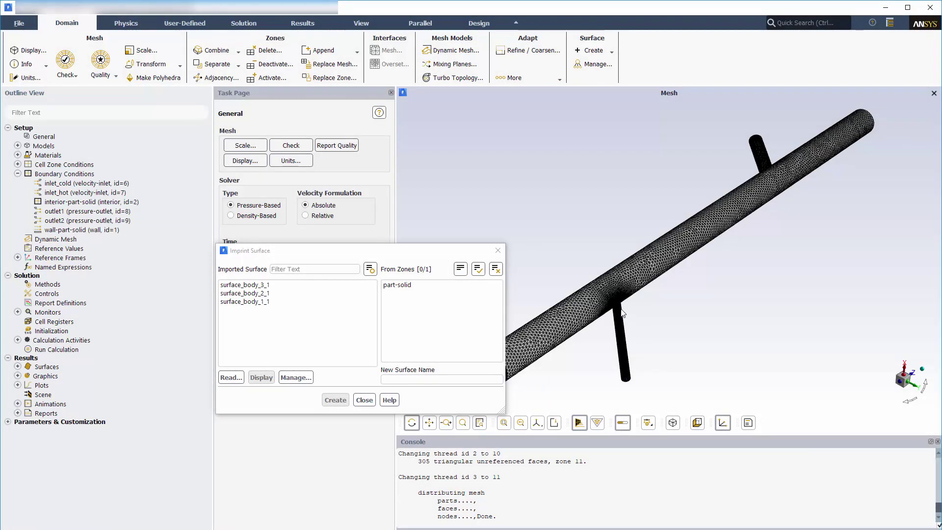
Display only surface_body_1_1, 2_1 and 3_1 and rotate to inspect the disc-shaped patches.
{"action": "left_click", "coordinate": [296, 377]}
{"action": "left_click", "coordinate": [245, 285]}
{"action": "left_click", "coordinate": [244, 293]}
{"action": "left_click", "coordinate": [267, 302]}
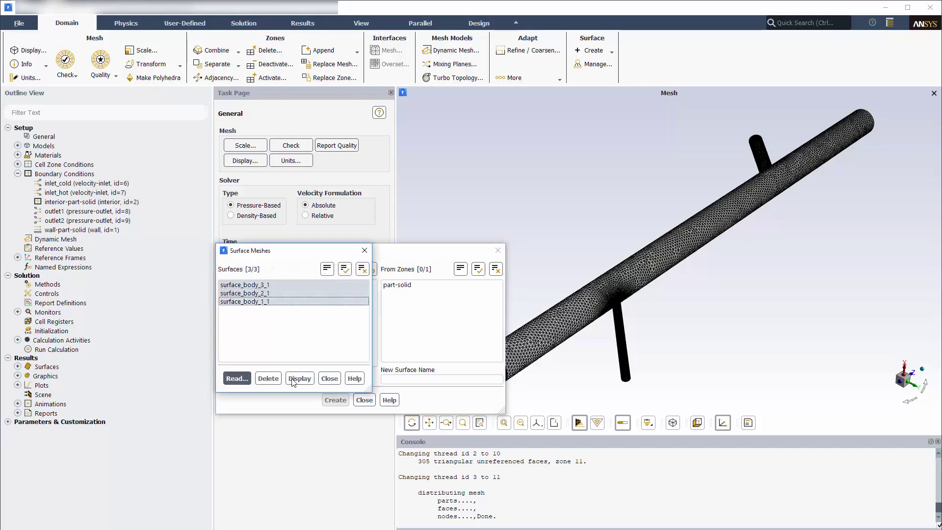
{"action": "left_click", "coordinate": [299, 378]}
{"action": "left_click_drag", "start_coordinate": [708, 309], "coordinate": [694, 323]}
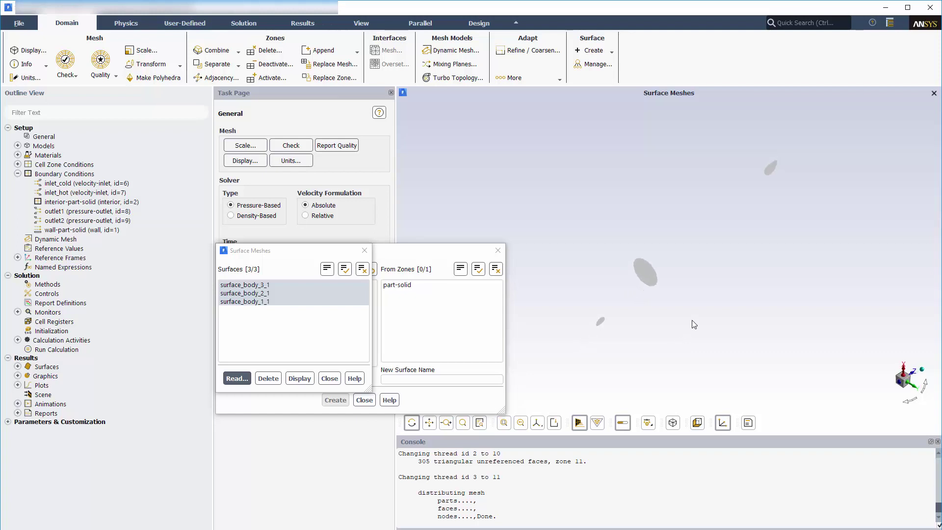
{"action": "left_click", "coordinate": [330, 378]}
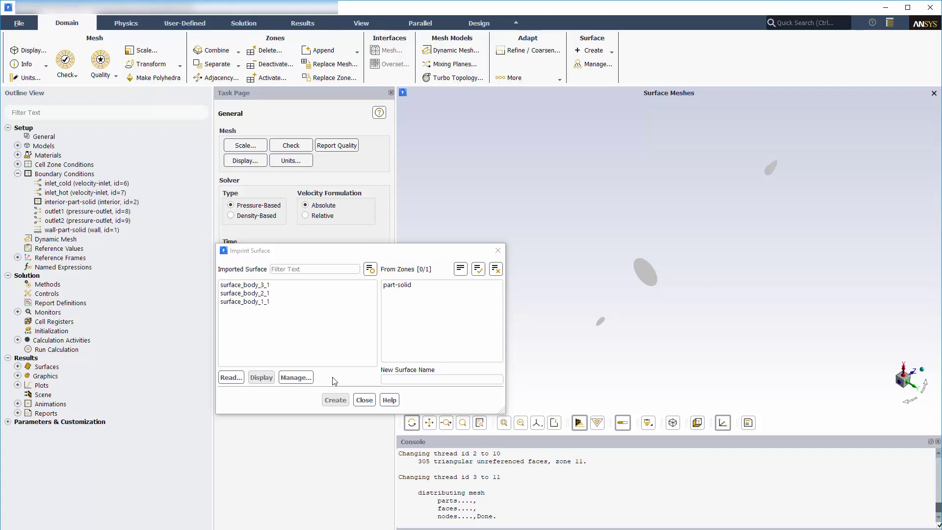
Imprint surface_body_3_1 onto part-solid as cross-section-imprint-8.
{"action": "left_click", "coordinate": [248, 285]}
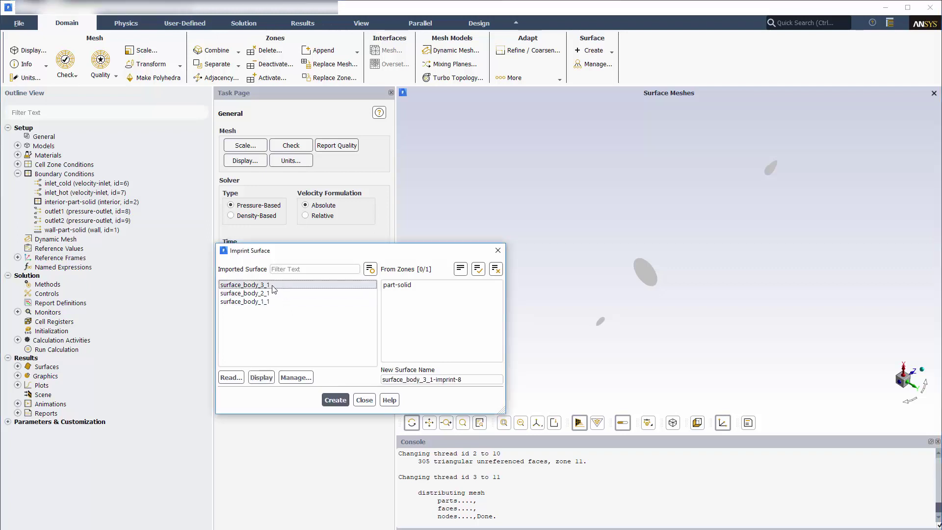
{"action": "left_click", "coordinate": [434, 379]}
{"action": "key", "text": "shift+Home"}
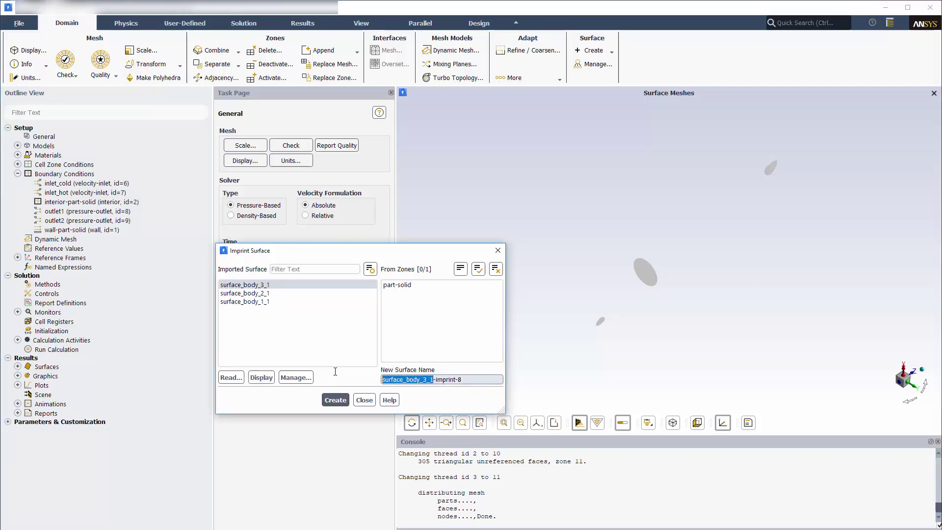
{"action": "type", "text": "cross-sec"}
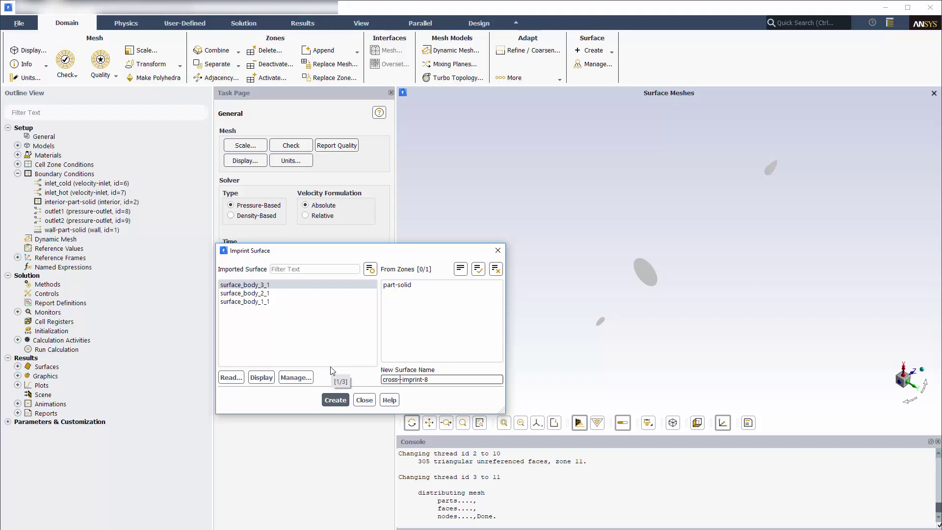
{"action": "type", "text": "tion"}
{"action": "left_click", "coordinate": [333, 401]}
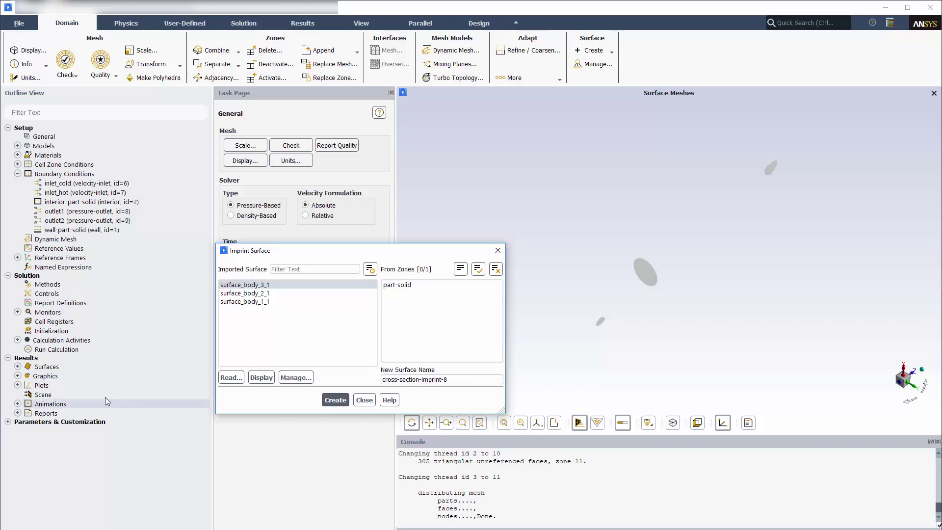
Start a new contour plot to confirm cross-section-imprint-8 is listed as a surface.
{"action": "left_click", "coordinate": [17, 375]}
{"action": "right_click", "coordinate": [53, 395]}
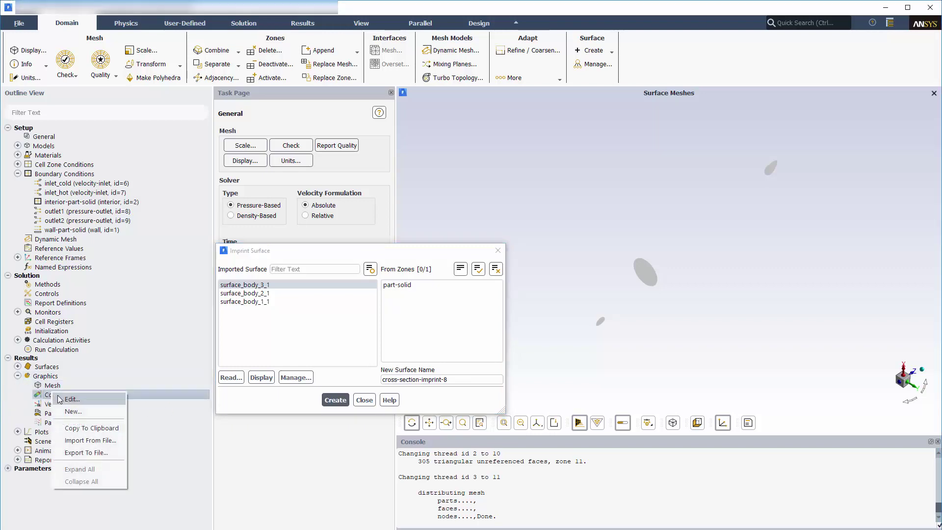
{"action": "left_click", "coordinate": [67, 403]}
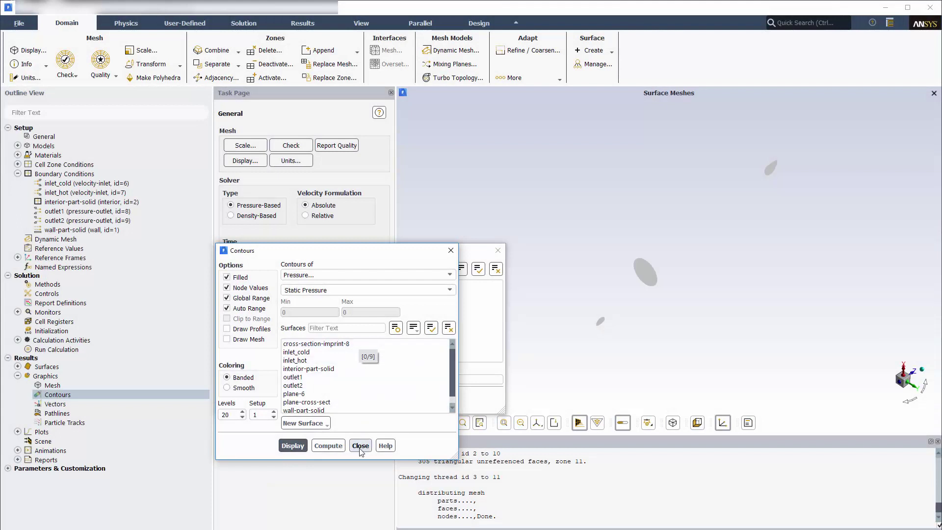
Imprint surface_body_2_1 as outlet-small-imprint-9.
{"action": "left_click", "coordinate": [360, 445]}
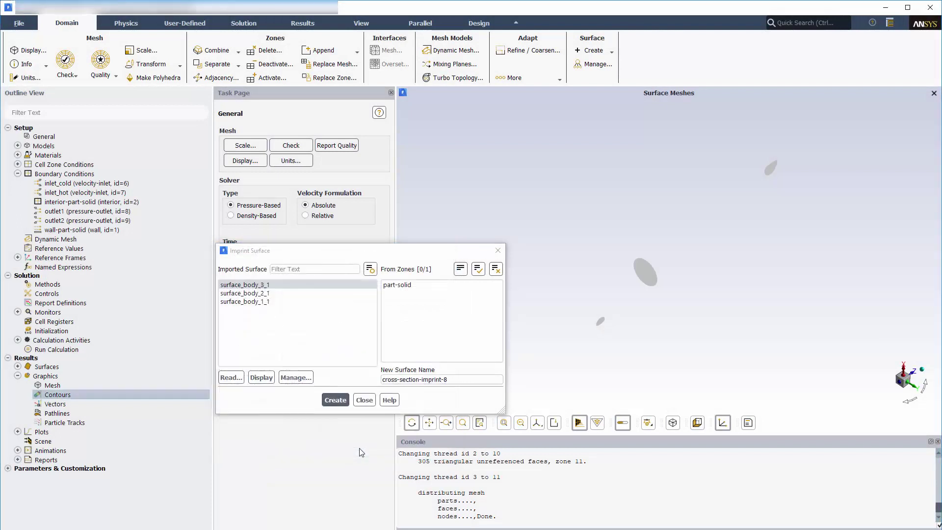
{"action": "left_click", "coordinate": [245, 293]}
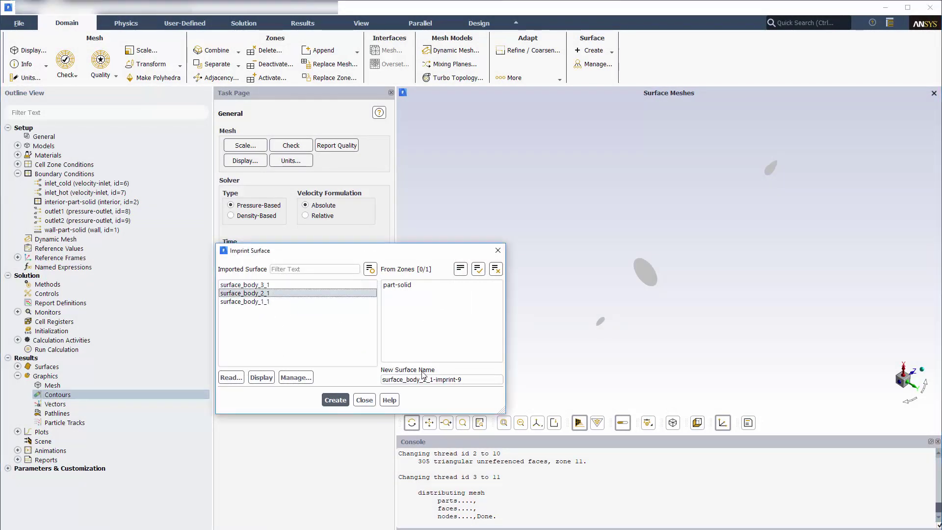
{"action": "left_click_drag", "start_coordinate": [433, 379], "coordinate": [329, 376]}
{"action": "type", "text": "outlet-small"}
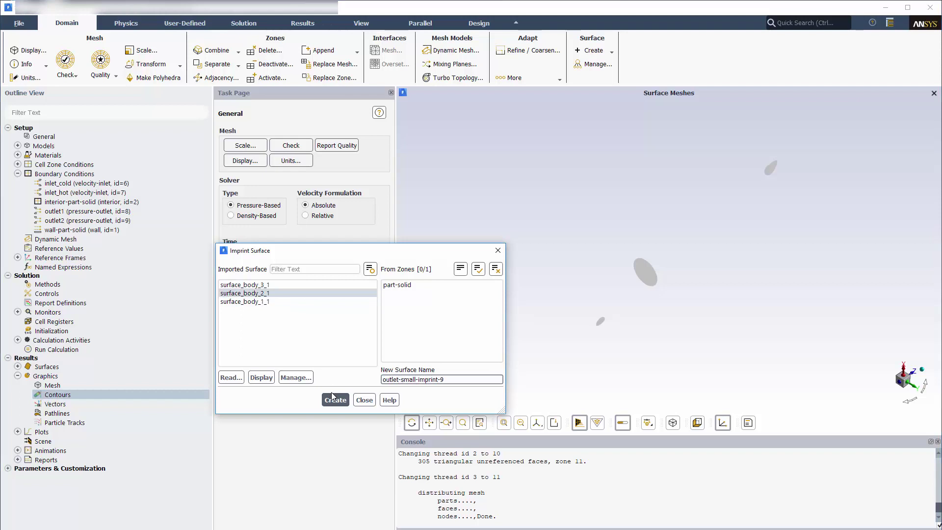
{"action": "left_click", "coordinate": [332, 396]}
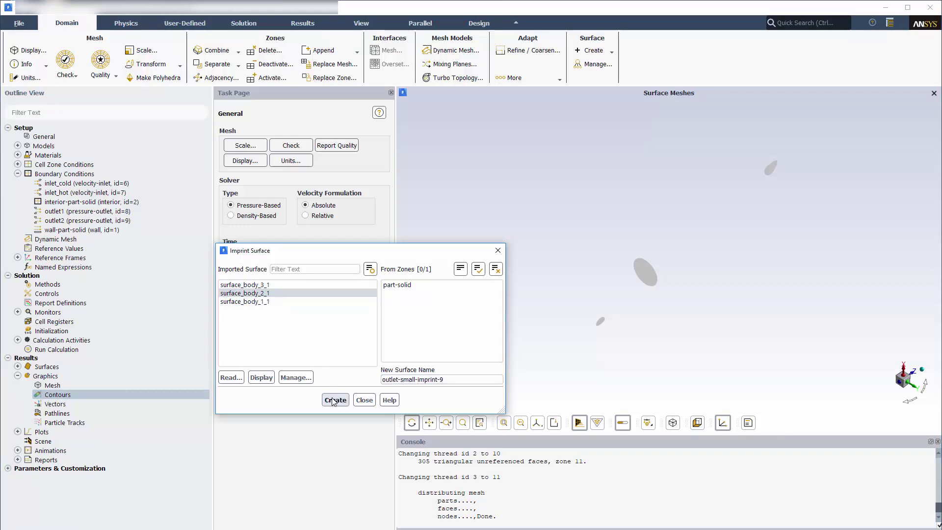
Imprint surface_body_1_1 as inlet-small-imprint-10.
{"action": "left_click", "coordinate": [266, 301]}
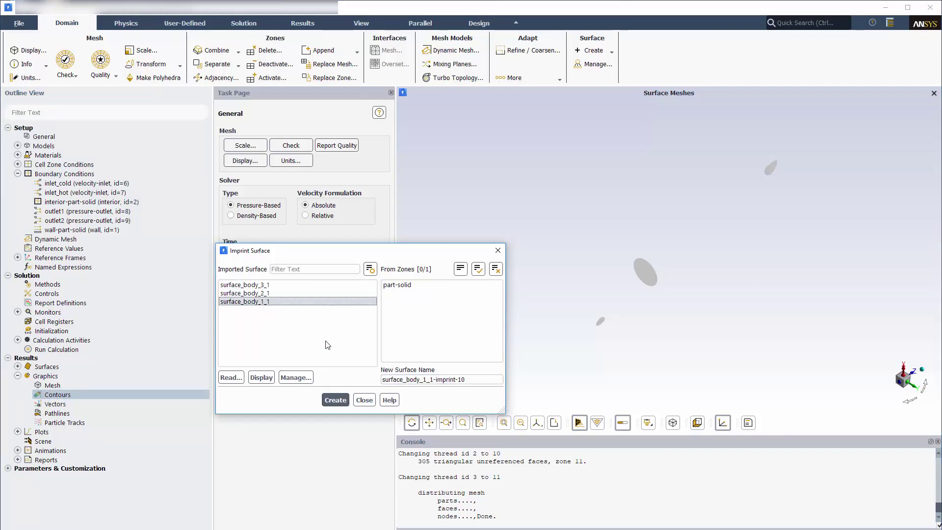
{"action": "left_click_drag", "start_coordinate": [434, 379], "coordinate": [361, 376]}
{"action": "type", "text": "in"}
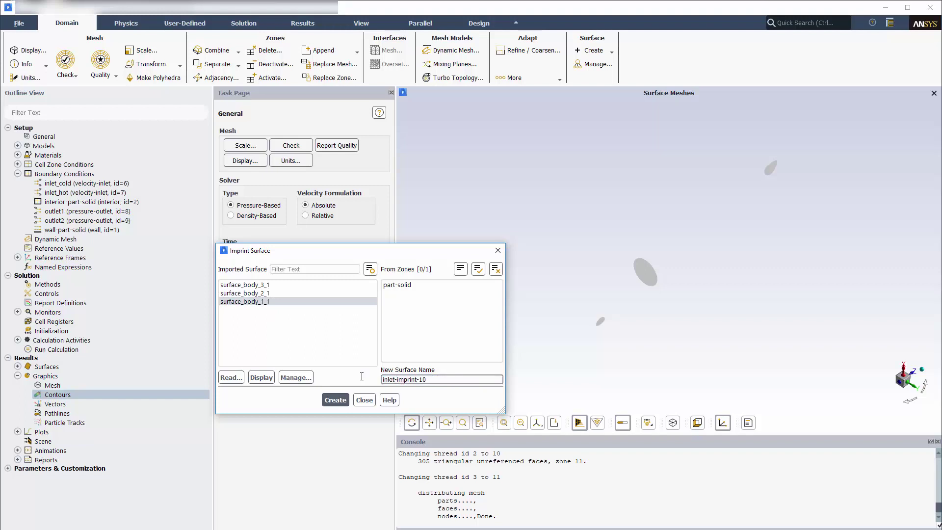
{"action": "type", "text": "let-small"}
{"action": "left_click", "coordinate": [335, 399]}
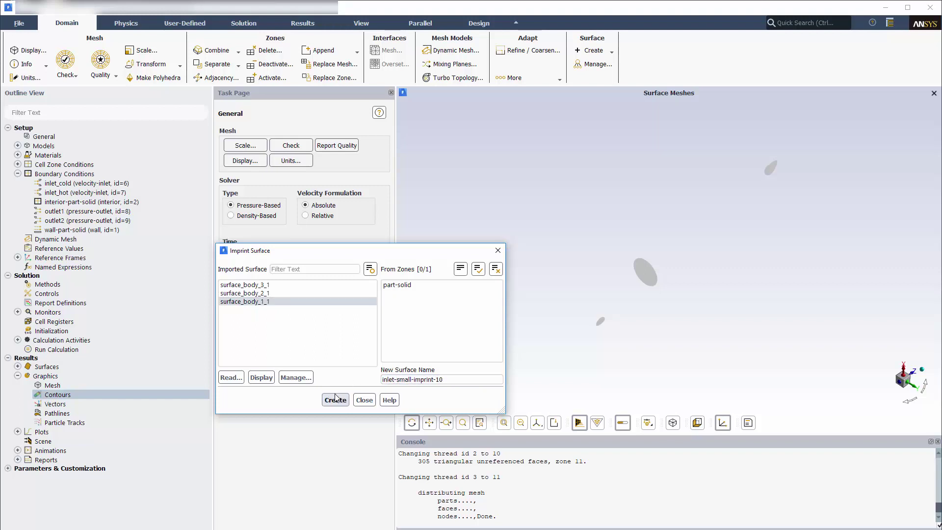
{"action": "right_click", "coordinate": [69, 395]}
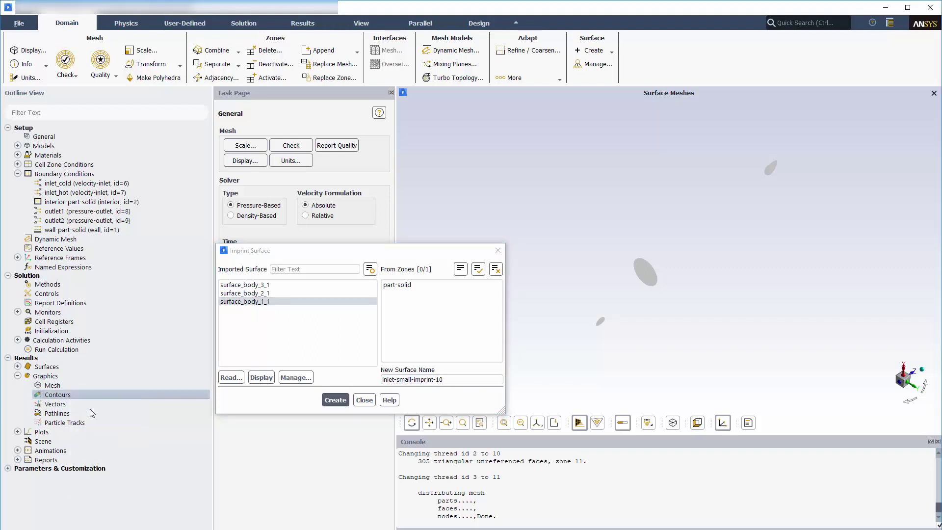
Display temperature contours on cross-section-imprint-8 only, turned face-on and fitted to the window.
{"action": "left_click", "coordinate": [97, 407]}
{"action": "left_click", "coordinate": [314, 275]}
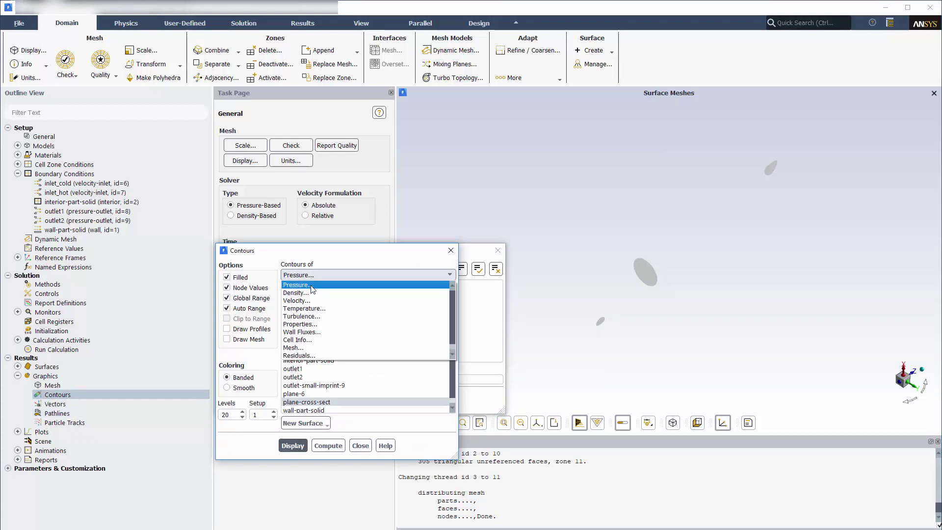
{"action": "left_click", "coordinate": [310, 311]}
{"action": "left_click", "coordinate": [449, 327]}
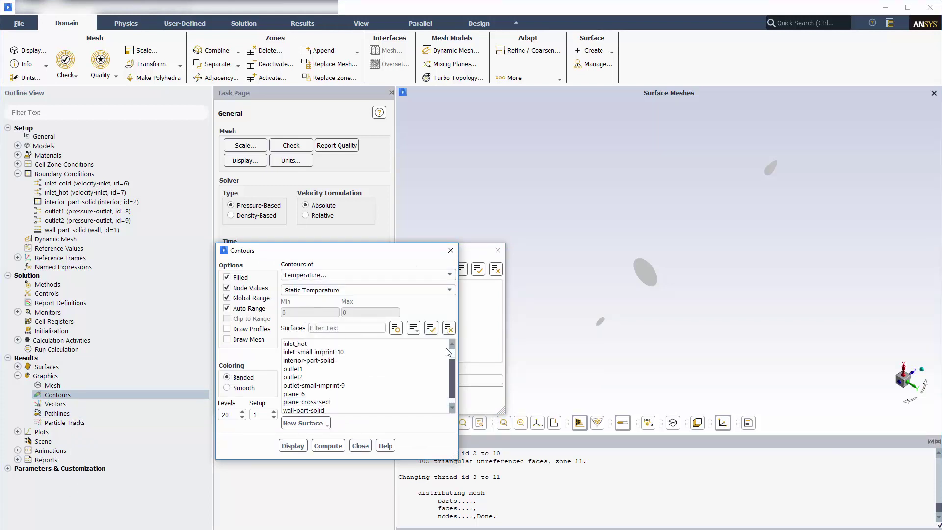
{"action": "scroll", "coordinate": [342, 344], "scroll_direction": "up", "scroll_amount": 2}
{"action": "left_click", "coordinate": [342, 345]}
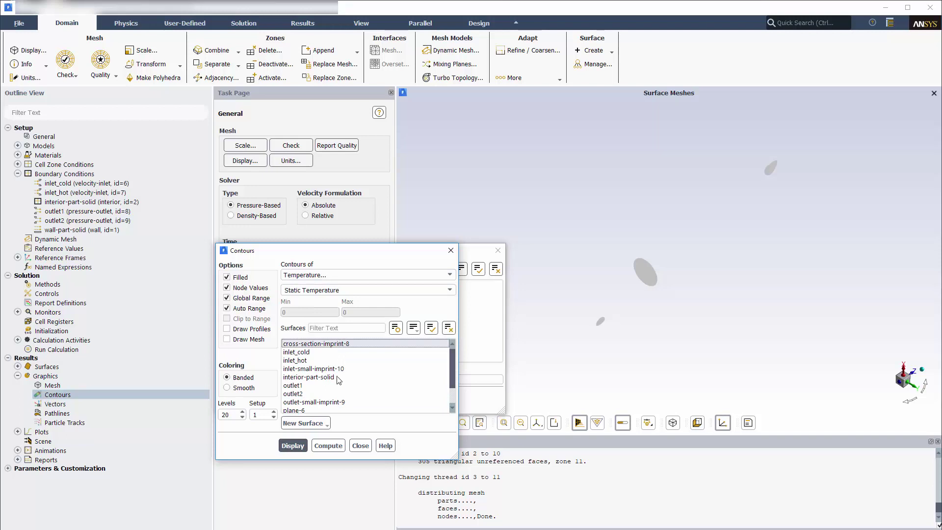
{"action": "left_click", "coordinate": [292, 445]}
{"action": "left_click_drag", "start_coordinate": [639, 294], "coordinate": [703, 237]}
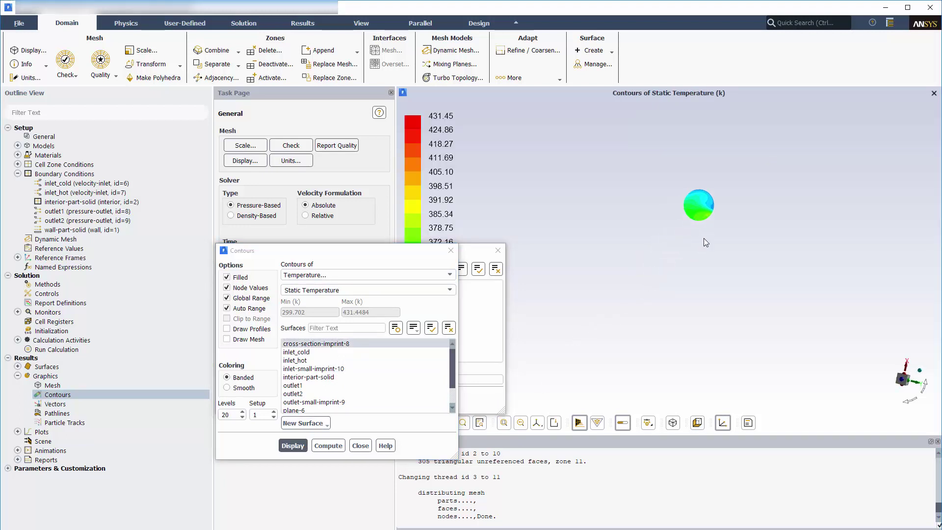
{"action": "scroll", "coordinate": [703, 237], "scroll_direction": "up", "scroll_amount": 3}
{"action": "left_click", "coordinate": [505, 423]}
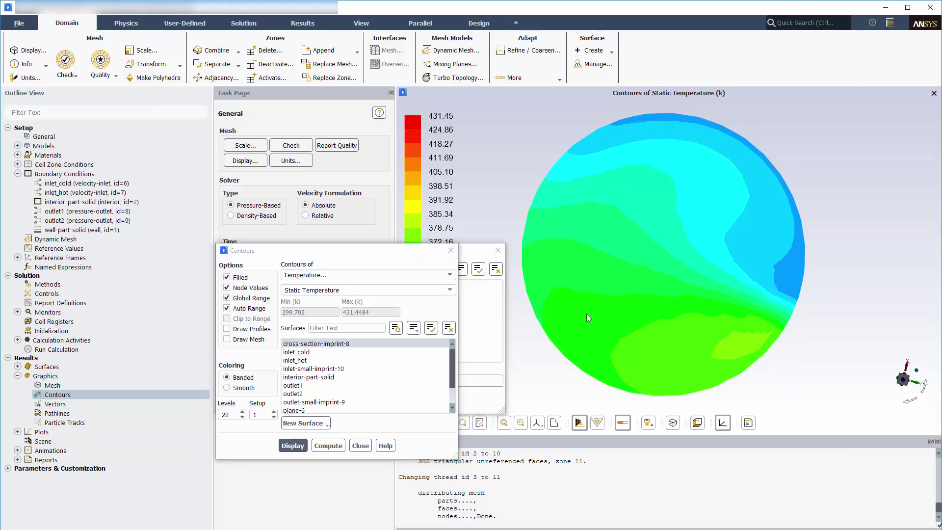
Add plane-cross-sect to the contour surfaces and redisplay the temperature contours.
{"action": "left_click_drag", "start_coordinate": [452, 372], "coordinate": [452, 388]}
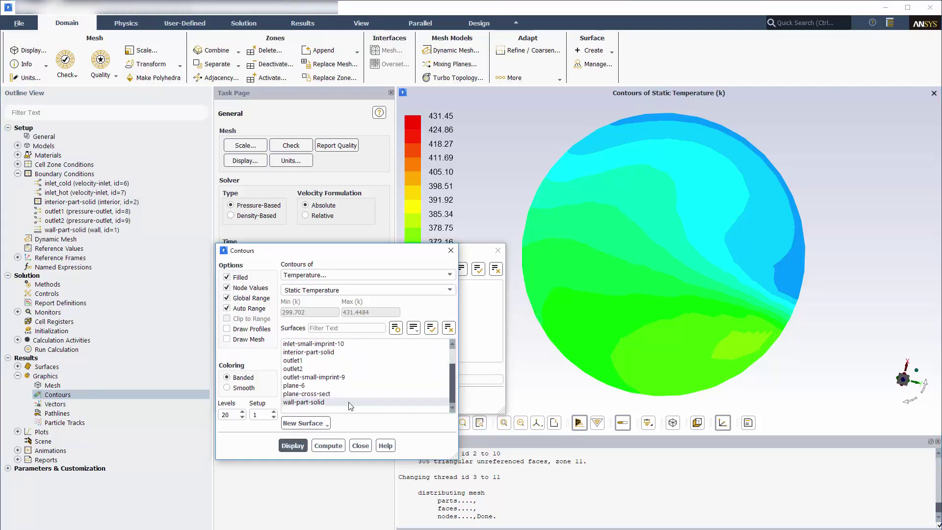
{"action": "left_click", "coordinate": [318, 394]}
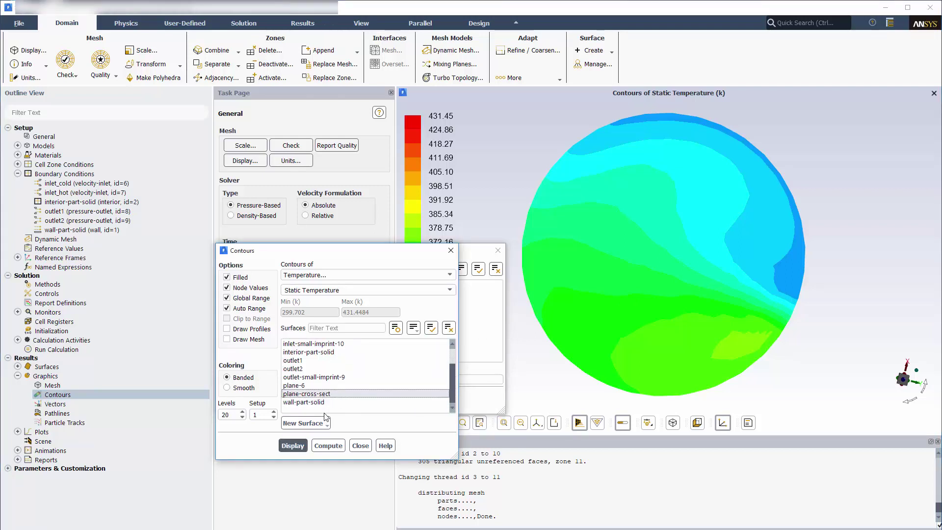
{"action": "left_click", "coordinate": [299, 446]}
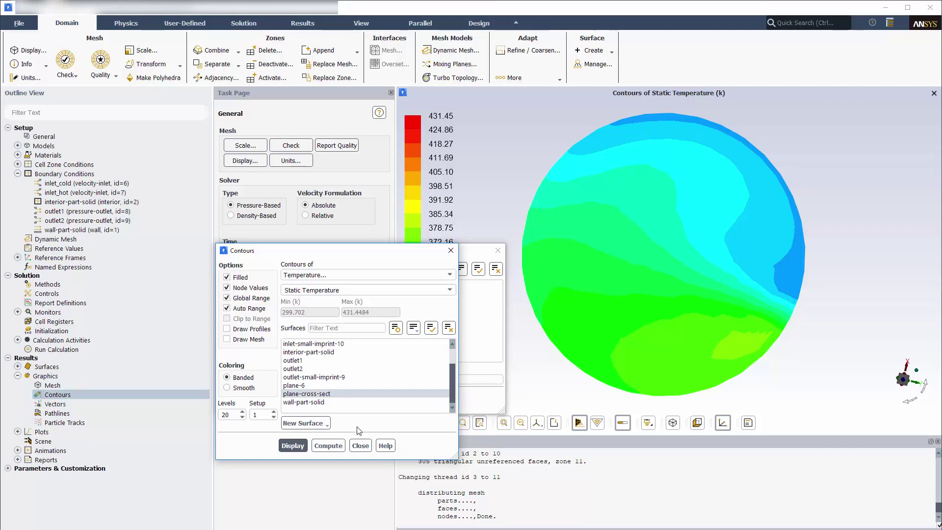
Plot velocity magnitude on outlet-small-imprint-9 with local range 0–87.69 m/s, fitted and tilted.
{"action": "left_click", "coordinate": [352, 273]}
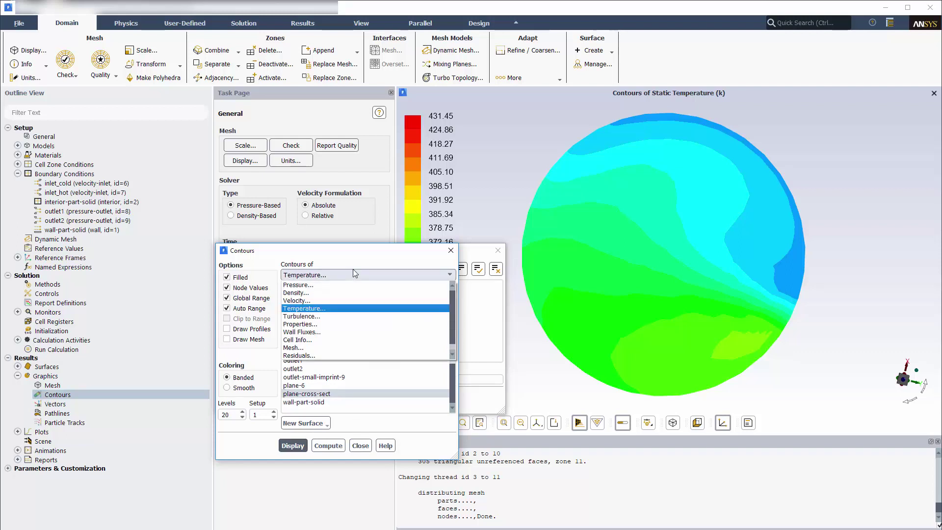
{"action": "left_click", "coordinate": [373, 300]}
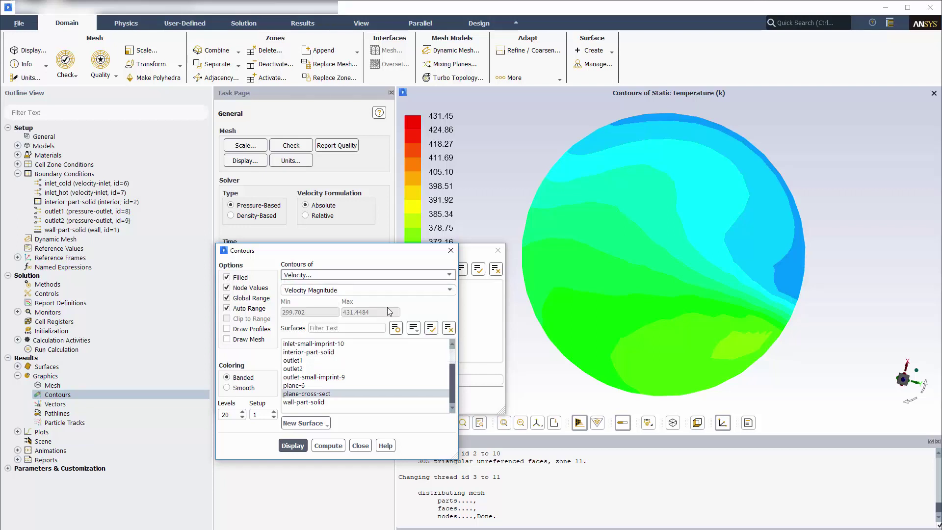
{"action": "left_click", "coordinate": [449, 327]}
{"action": "left_click", "coordinate": [349, 377]}
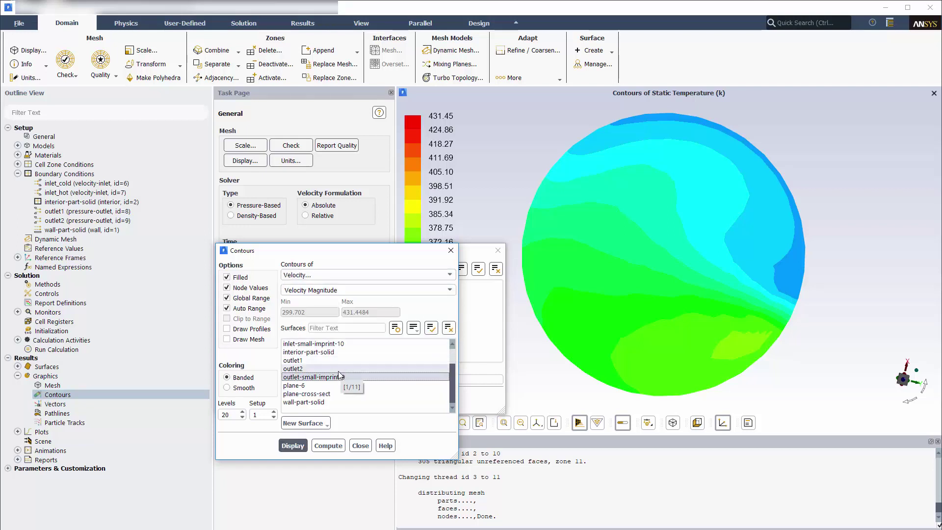
{"action": "left_click", "coordinate": [227, 298]}
{"action": "left_click", "coordinate": [293, 445]}
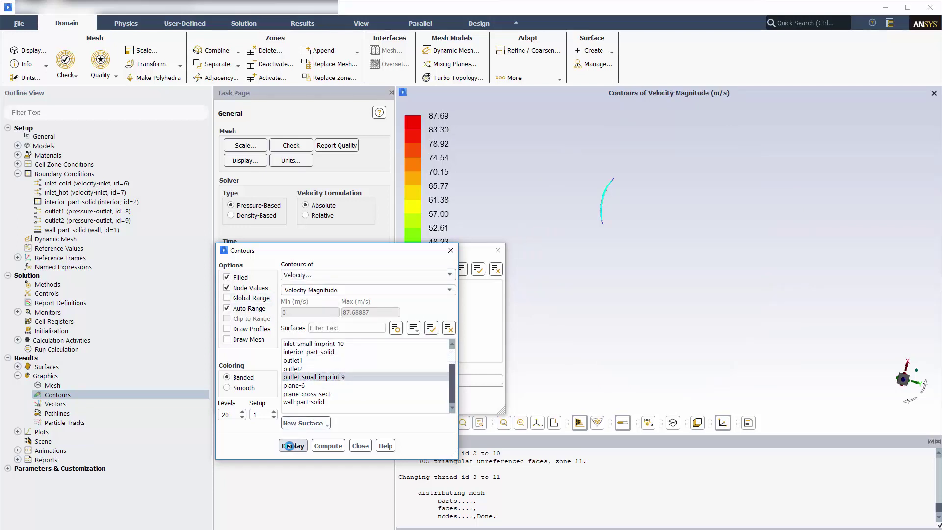
{"action": "left_click", "coordinate": [504, 423]}
{"action": "left_click_drag", "start_coordinate": [739, 245], "coordinate": [779, 237]}
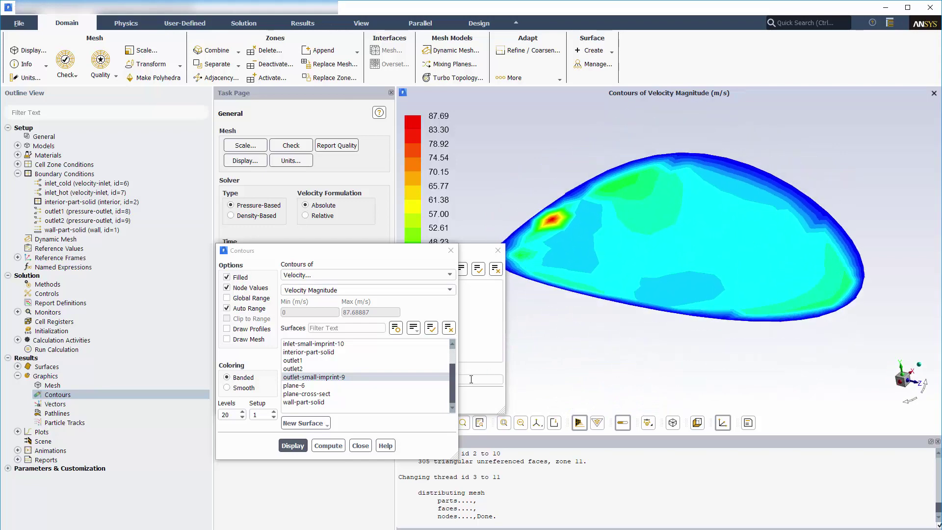
{"action": "left_click", "coordinate": [360, 445]}
Report the mass-weighted average temperature on outlet-small-imprint-9: 302.8587 K.
{"action": "left_click", "coordinate": [364, 400]}
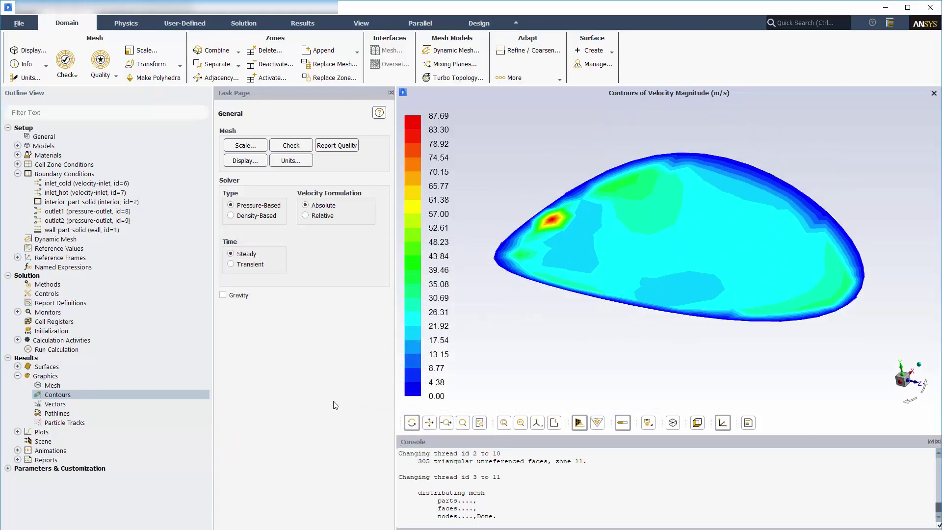
{"action": "left_click", "coordinate": [18, 459]}
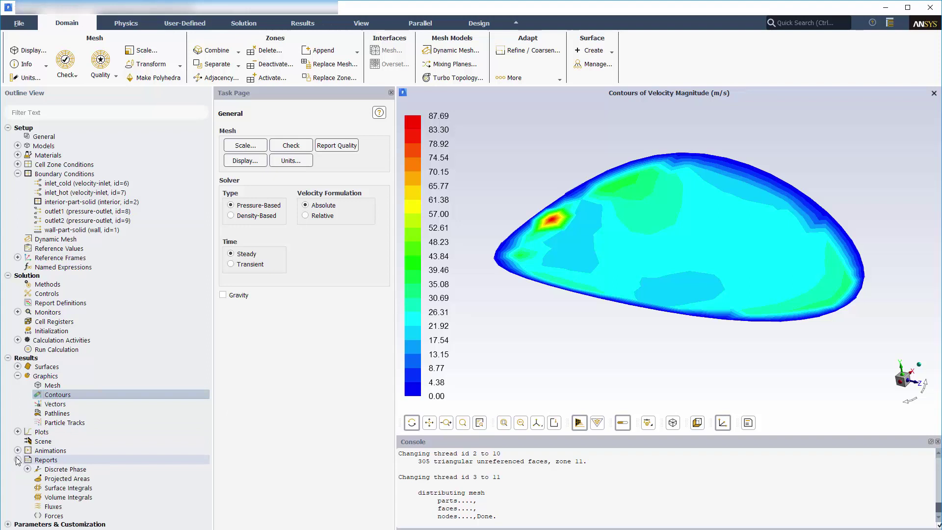
{"action": "double_click", "coordinate": [73, 488]}
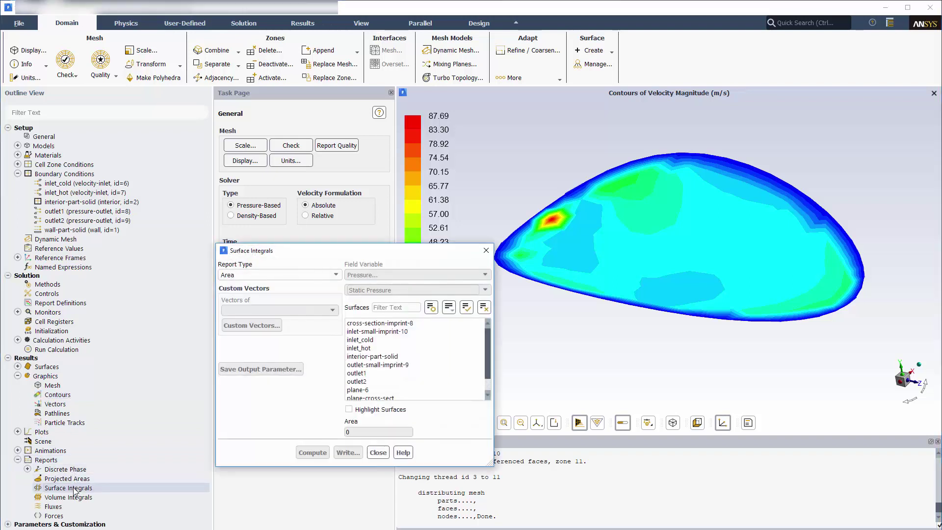
{"action": "left_click", "coordinate": [280, 276]}
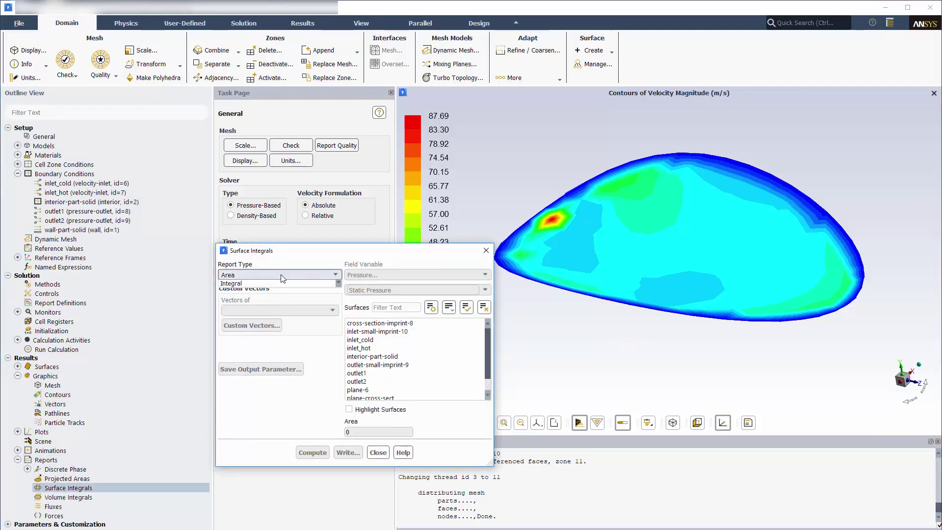
{"action": "scroll", "coordinate": [283, 319], "scroll_direction": "down", "scroll_amount": 1}
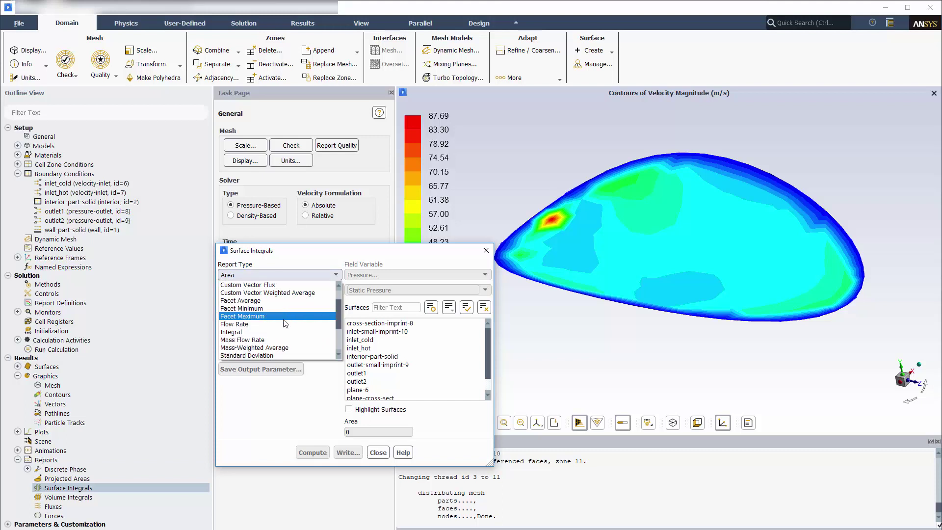
{"action": "left_click", "coordinate": [276, 349]}
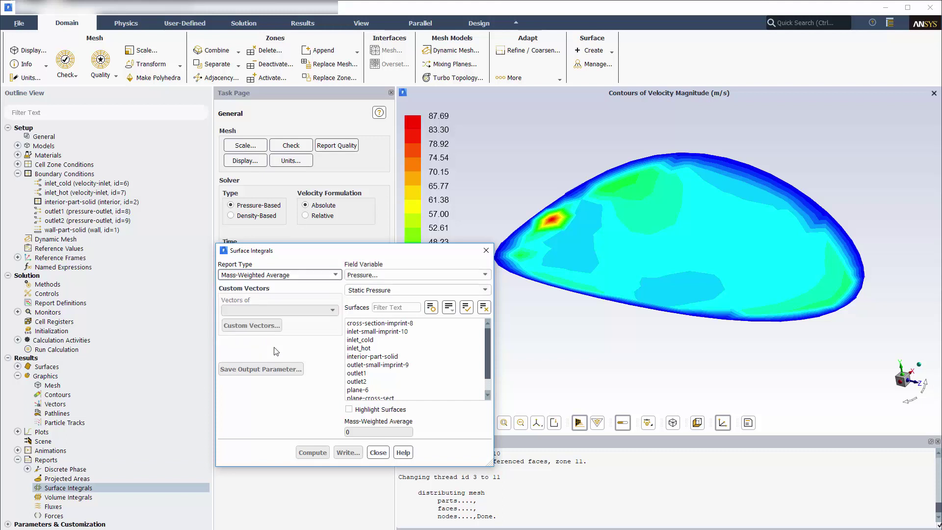
{"action": "left_click", "coordinate": [368, 275]}
{"action": "left_click", "coordinate": [369, 310]}
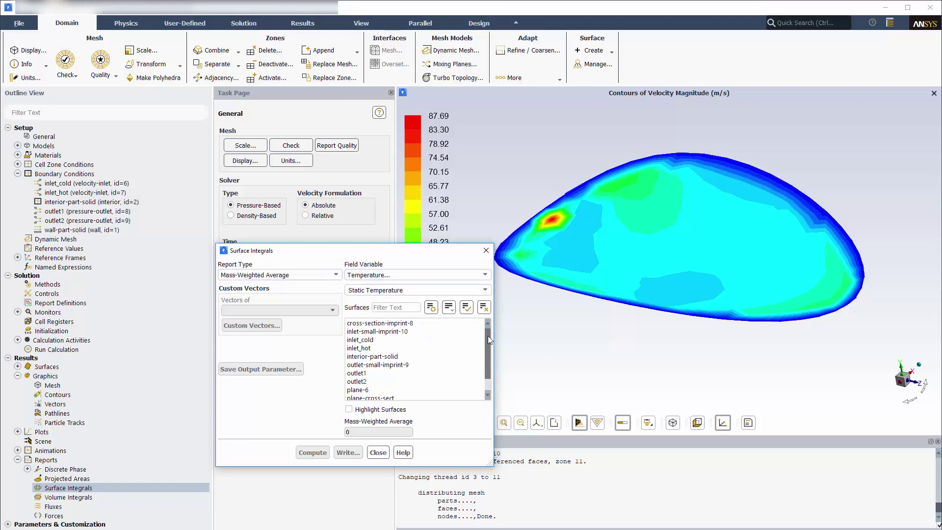
{"action": "left_click", "coordinate": [425, 365]}
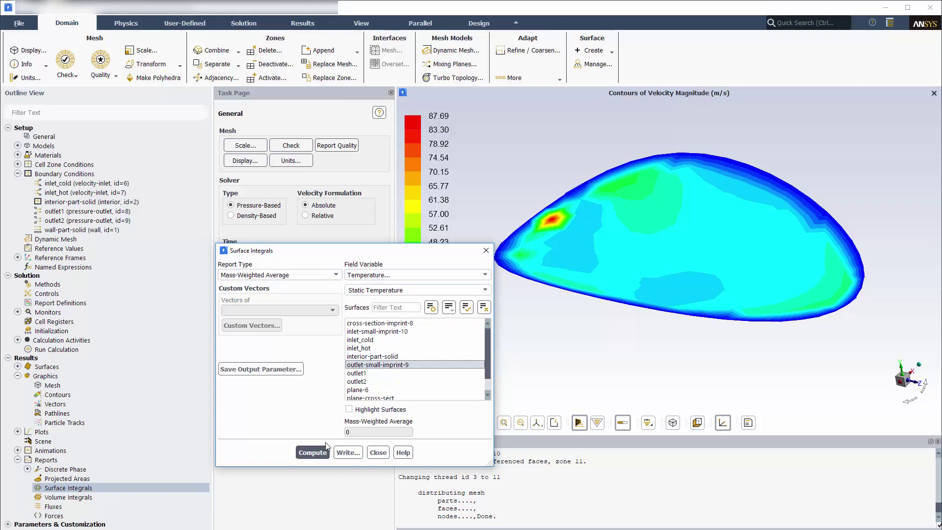
{"action": "left_click", "coordinate": [312, 452]}
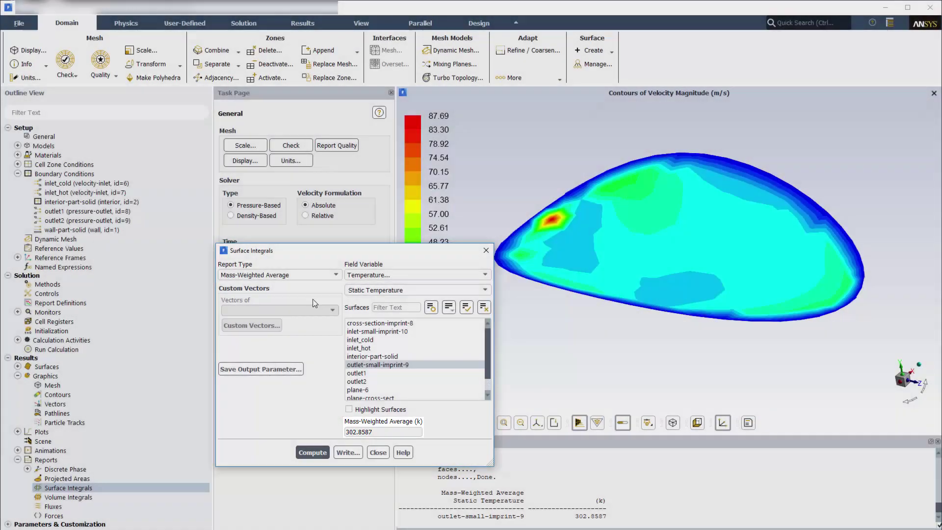
{"action": "left_click", "coordinate": [294, 276]}
{"action": "left_click", "coordinate": [254, 347]}
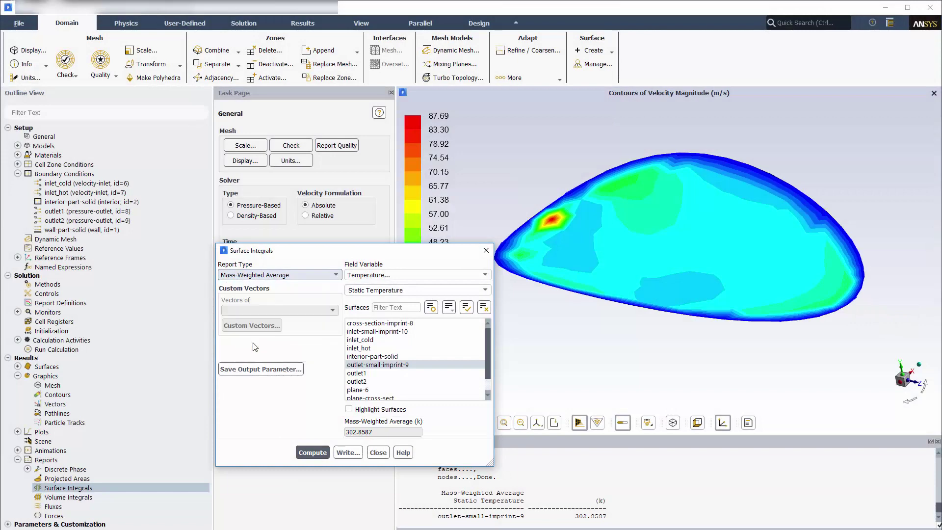
Compute the mass flow rate on inlet-small-imprint-10 alone, giving 0.3212214 kg/s.
{"action": "left_click", "coordinate": [483, 308]}
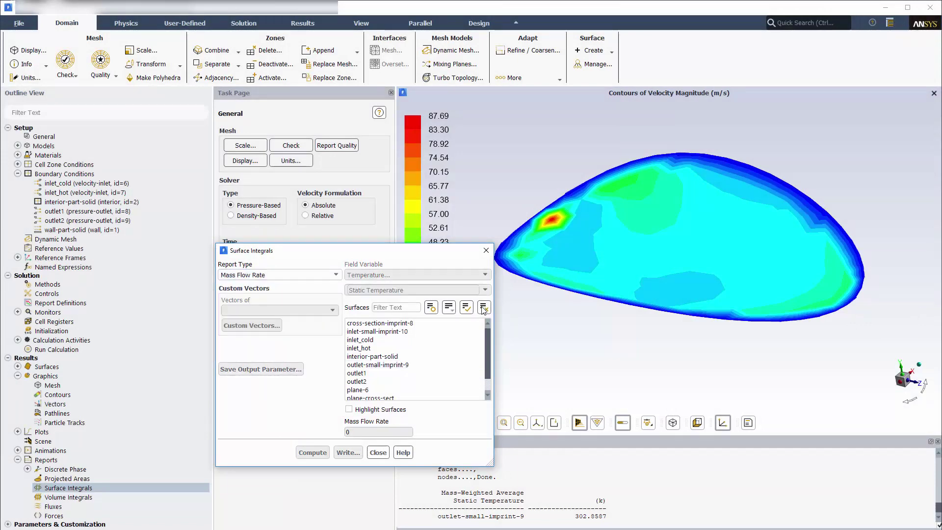
{"action": "left_click", "coordinate": [402, 331]}
{"action": "left_click", "coordinate": [313, 452]}
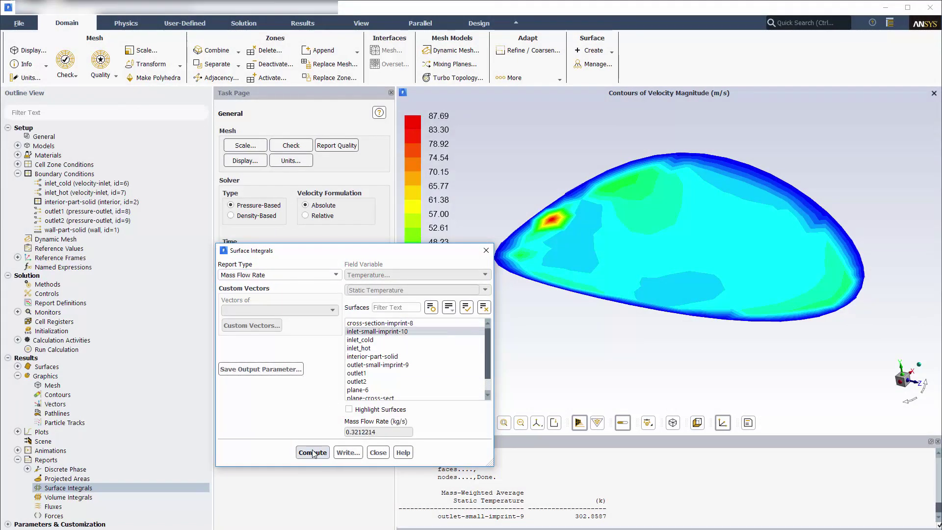